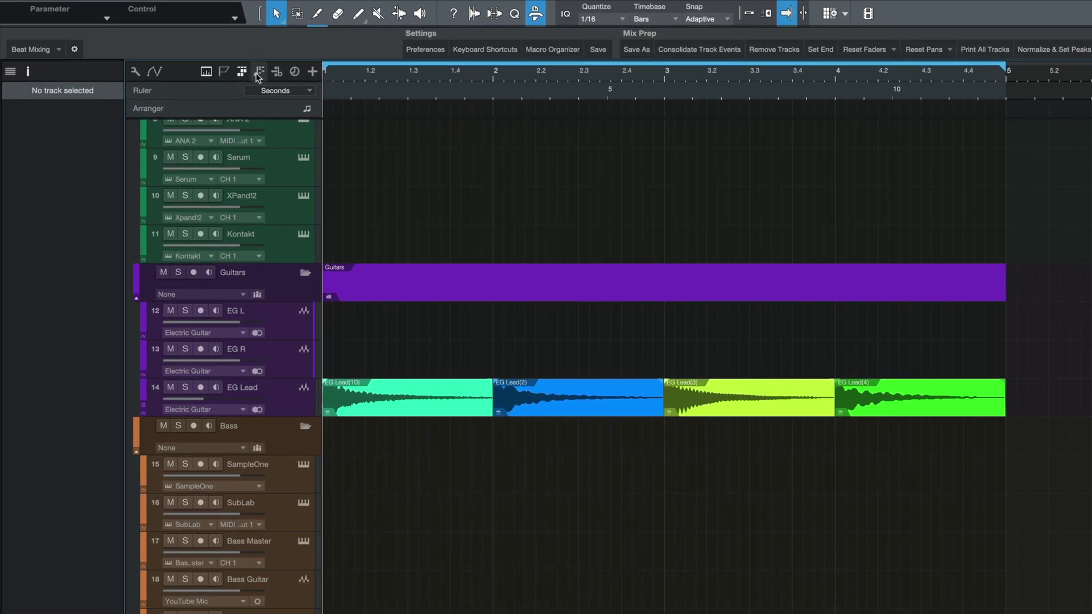
Step: Show the chord track, open Chord Display from its context menu, then close it
left_click(259, 74)
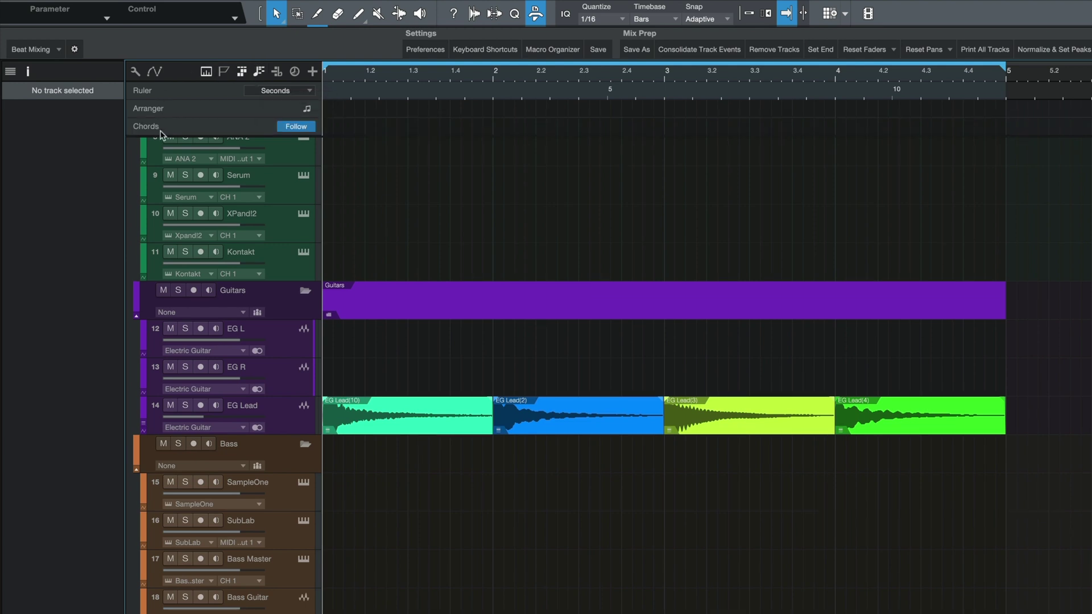
right_click(226, 128)
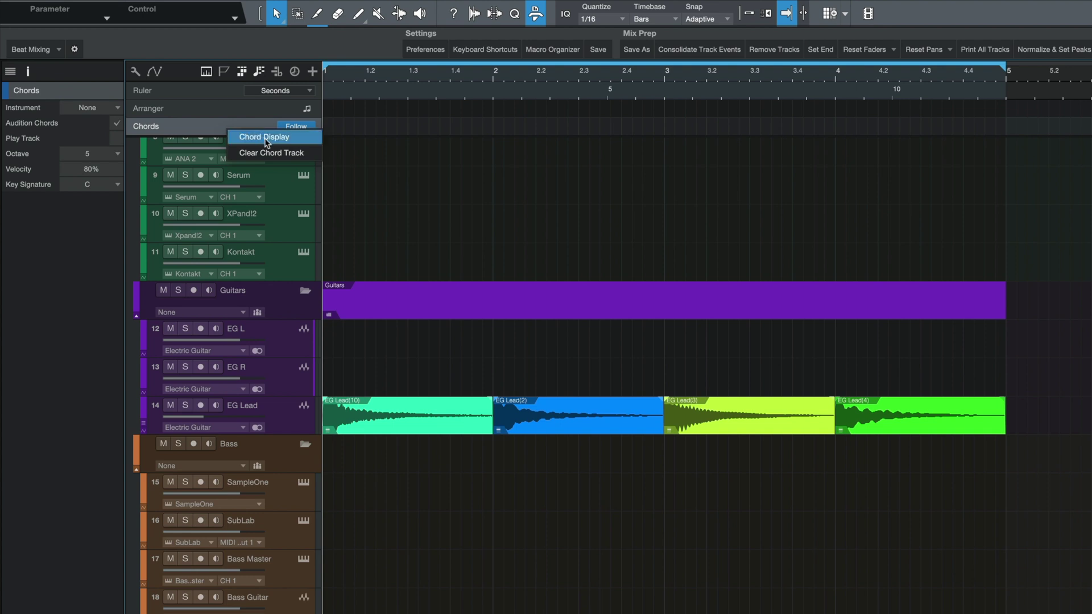
left_click(265, 138)
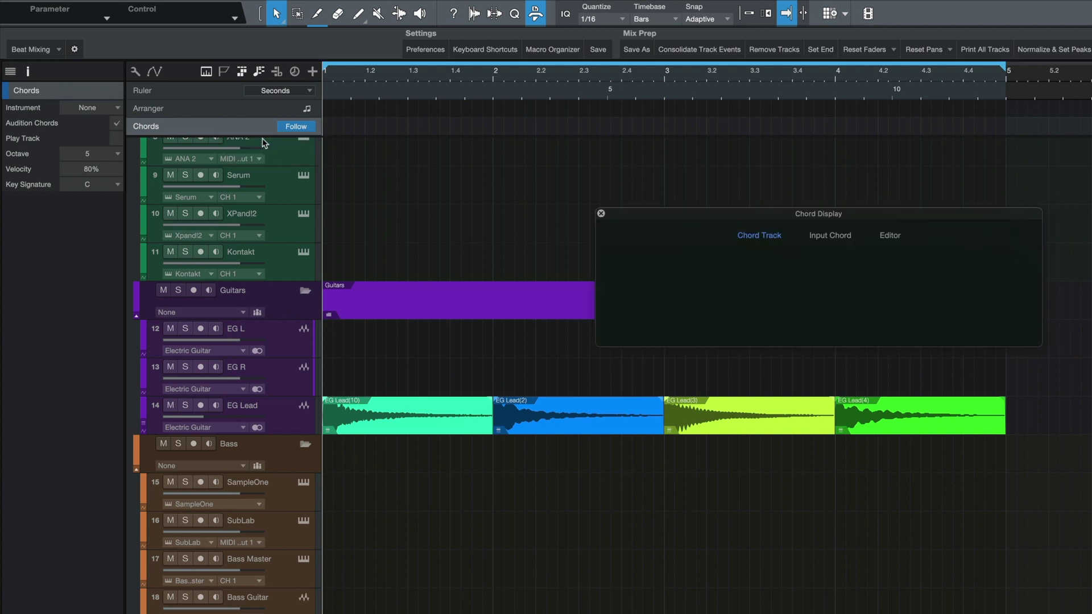
left_click(601, 214)
Step: Reopen the Chord Display panel from the View menu
mouse_move(382, 11)
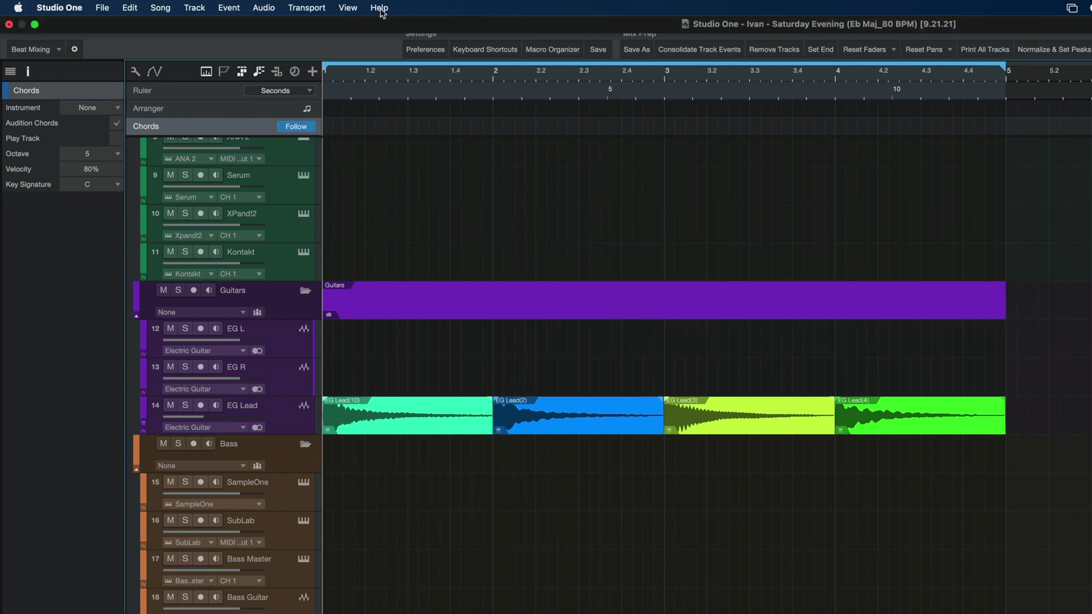
left_click(347, 8)
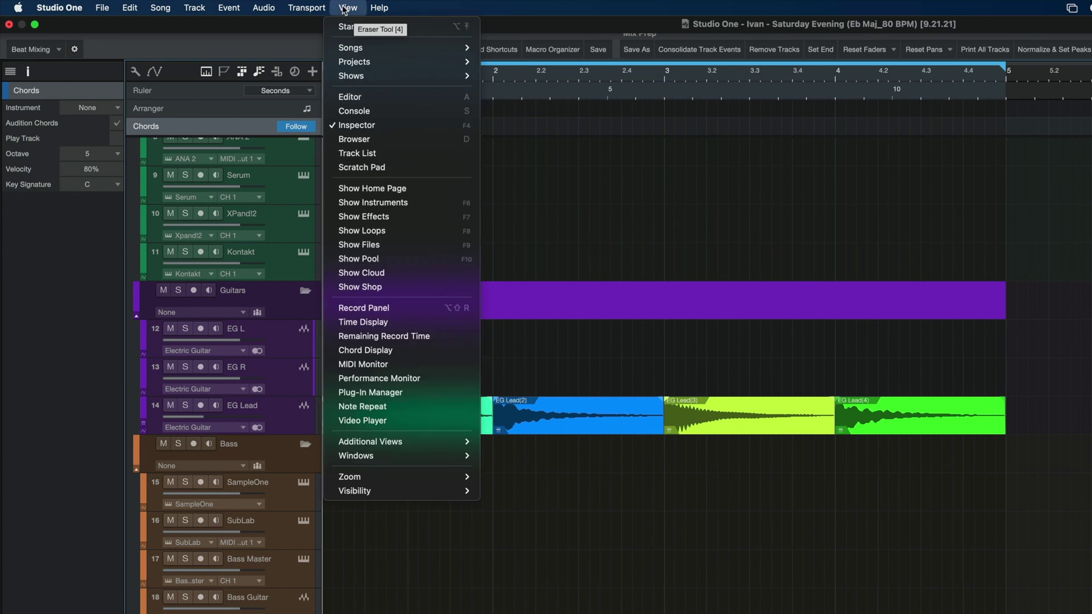
left_click(364, 350)
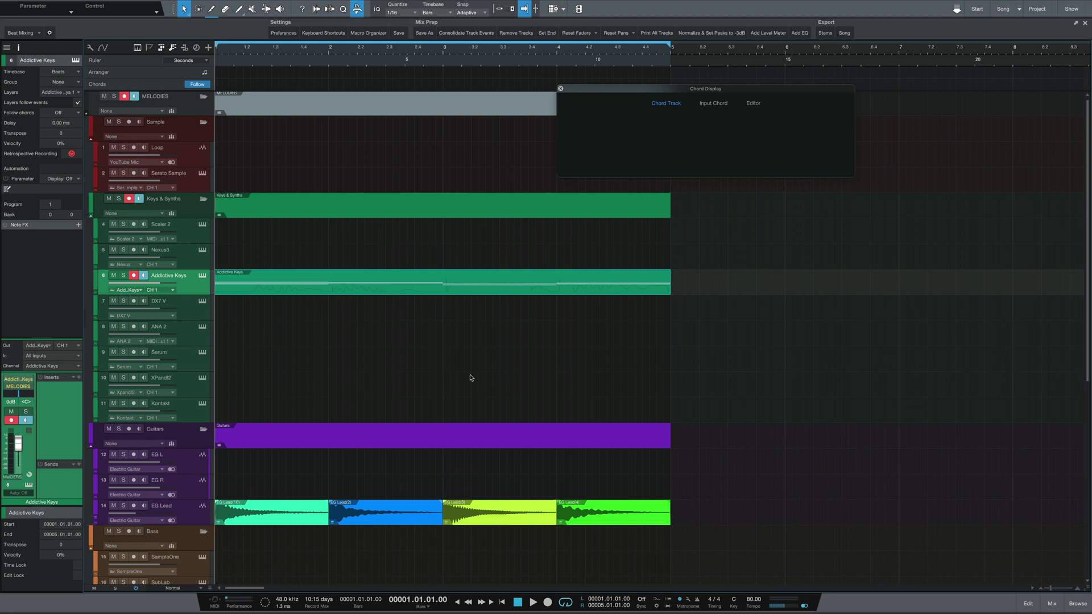
Step: Extract the Addictive Keys part's chords (G♯maj7, A♯, E♭, A♭) to the chord track
right_click(378, 283)
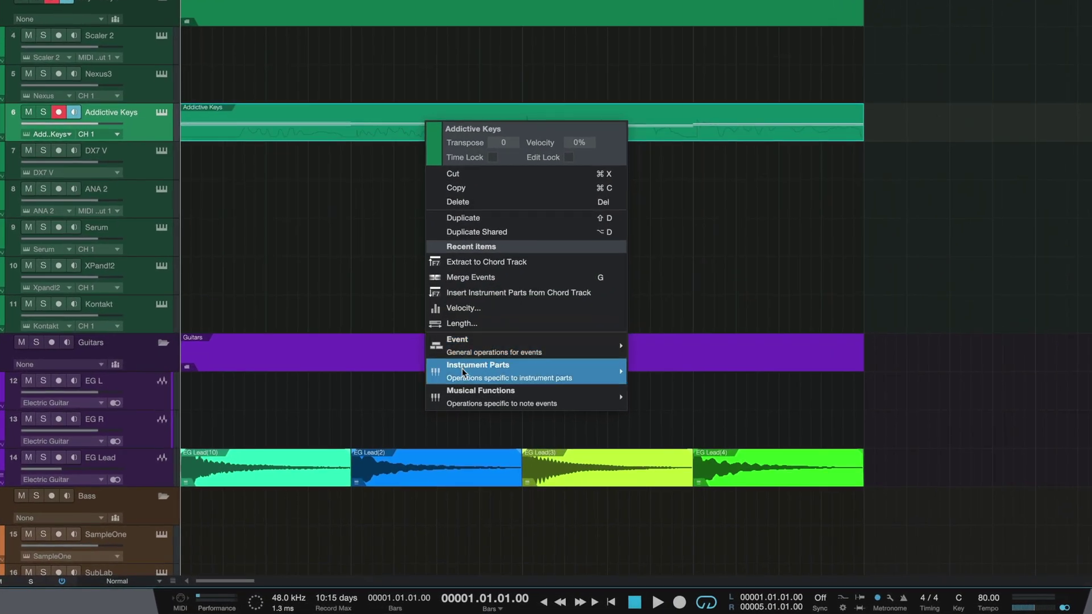
mouse_move(402, 448)
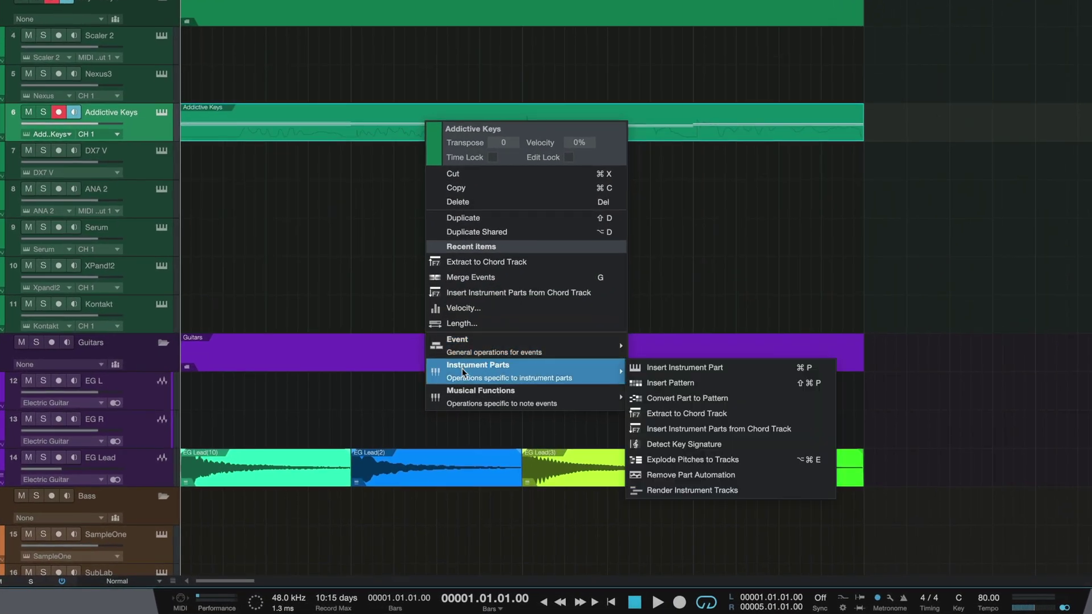
left_click(671, 414)
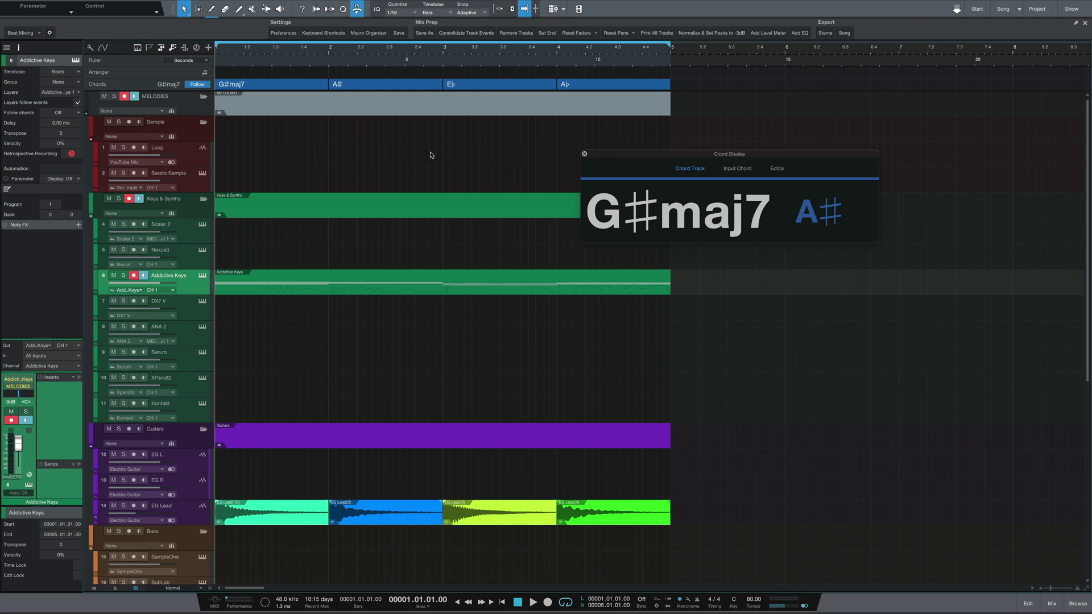
key("space")
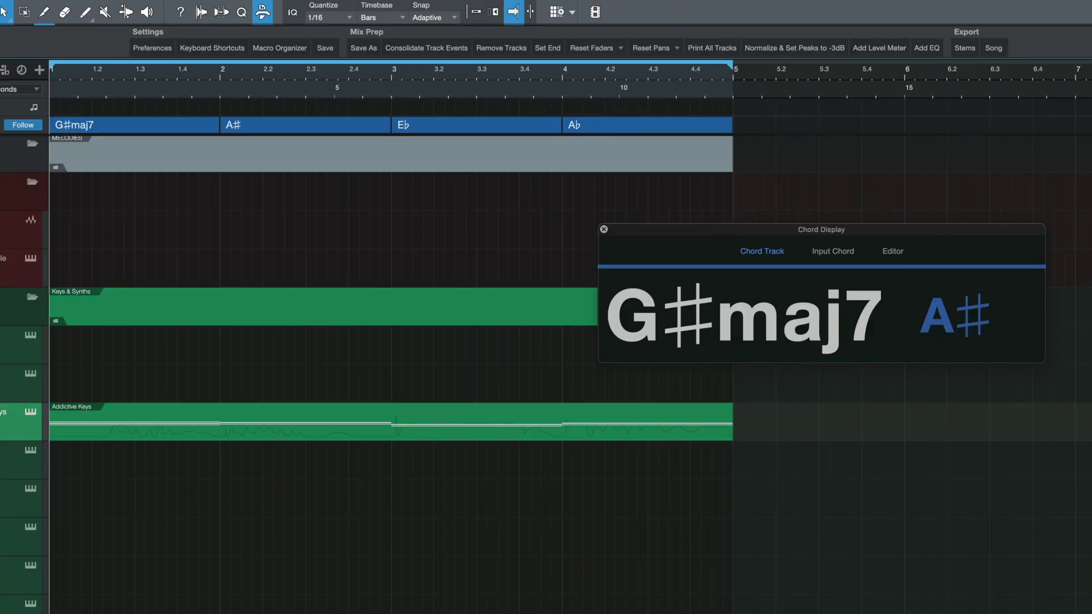
Step: Switch the Chord Display panel to Input Chord mode
left_click(840, 254)
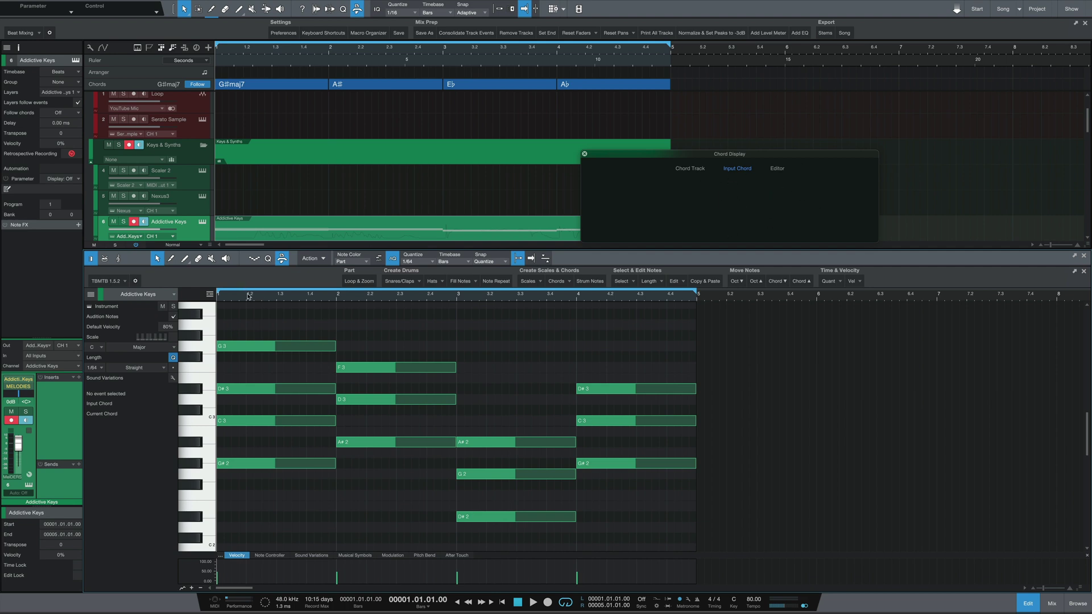
Step: Play the song and move the playhead to the start of bar 2
key("space")
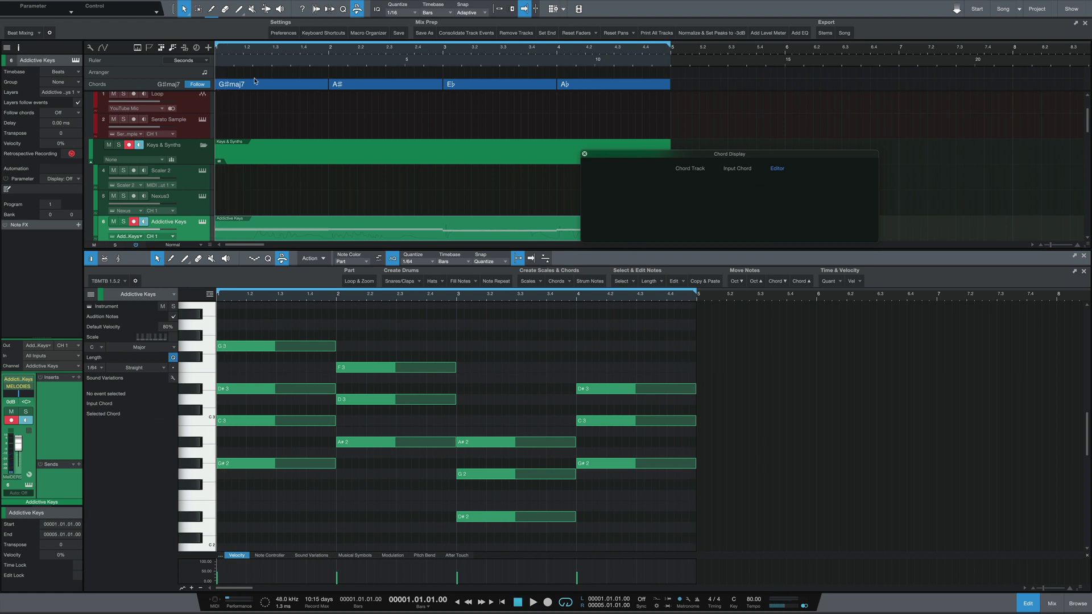
left_click(338, 295)
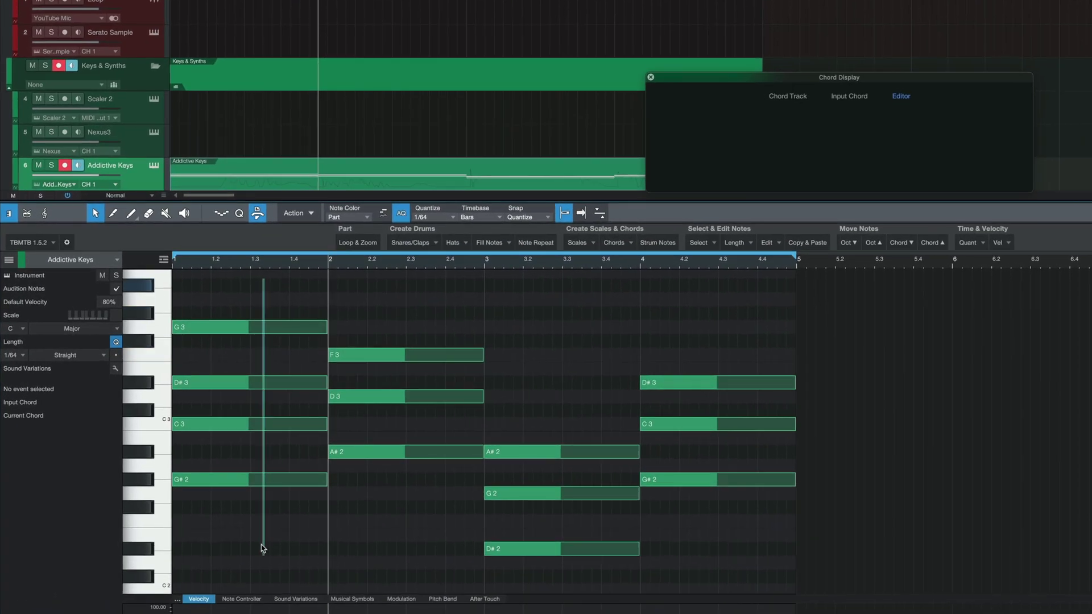
Step: Select bar 1's four notes to see A♭maj7 identified, then clear the selection
left_click_drag(264, 549, 263, 547)
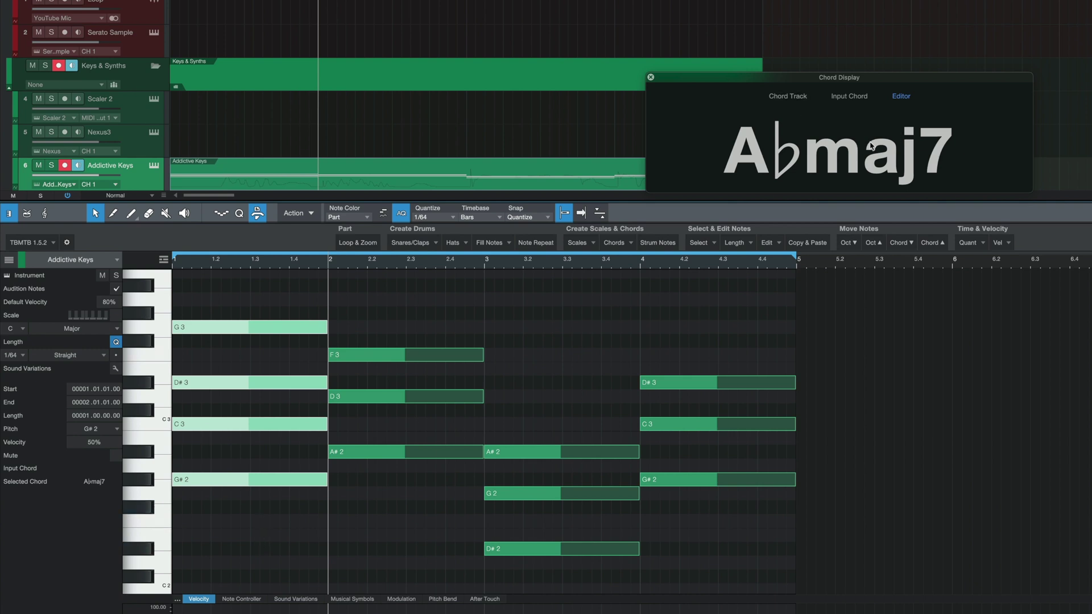
left_click(243, 315)
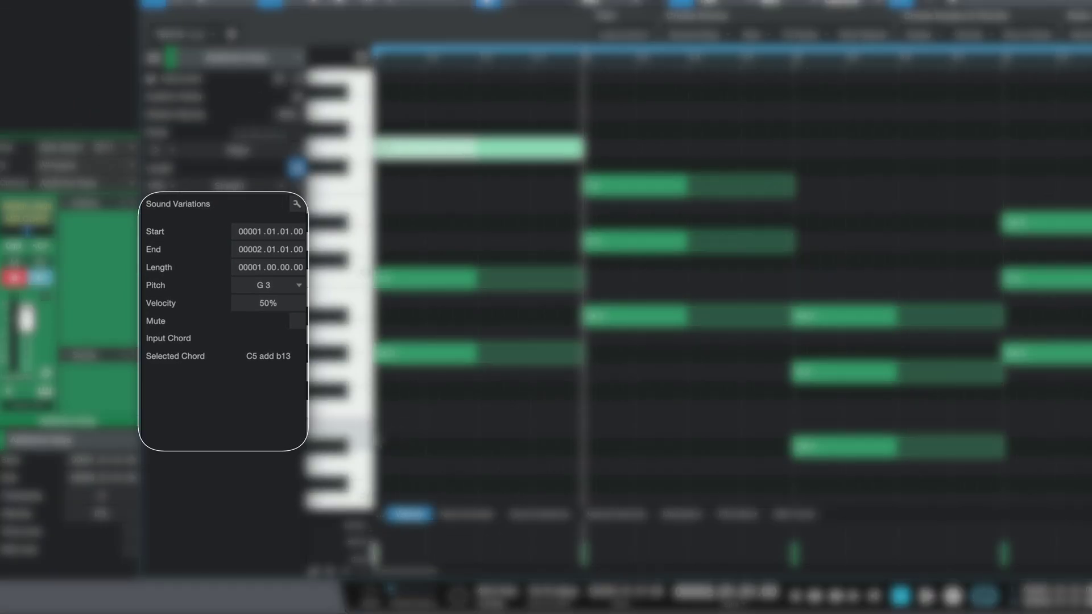
Step: Deselect the note and marquee-select the four bar-1 notes, identified as A♭maj7
key("Escape")
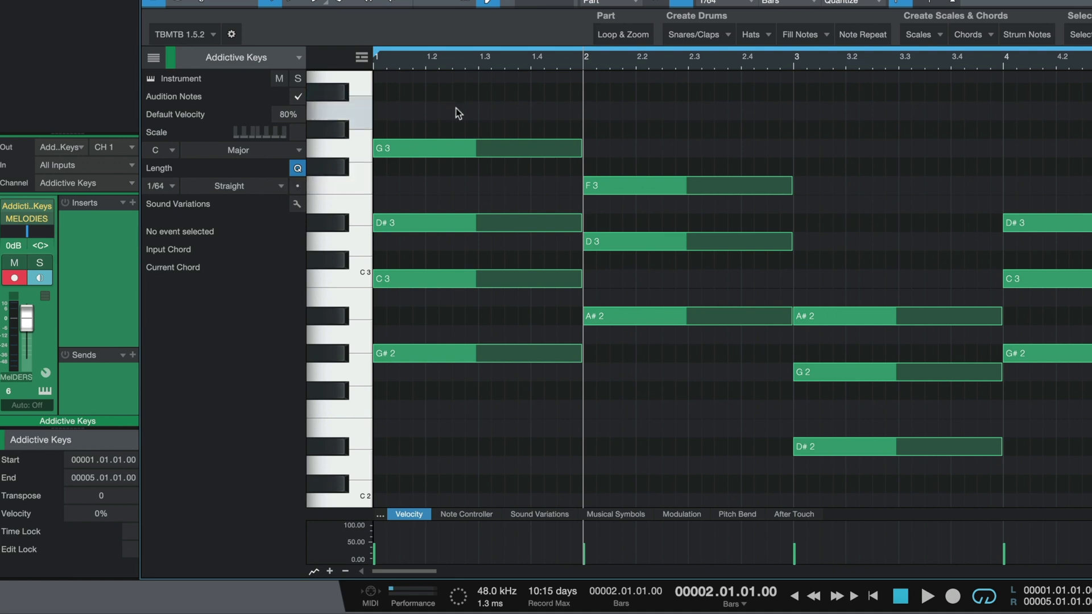
left_click_drag(457, 112, 375, 398)
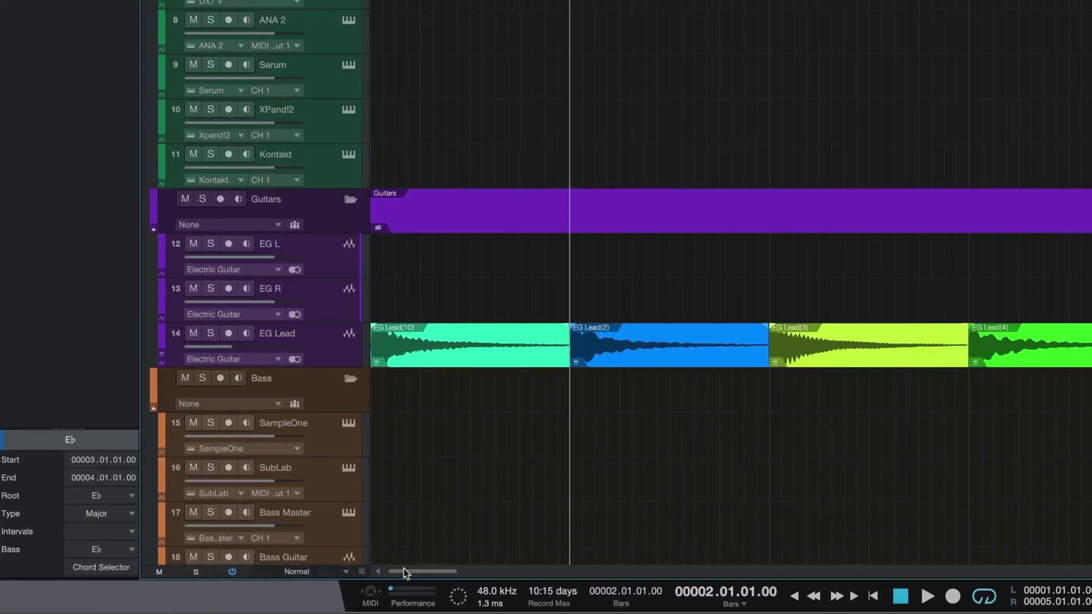
Step: Open the Performance Monitor listing each plug-in's CPU use and nap state
left_click(413, 603)
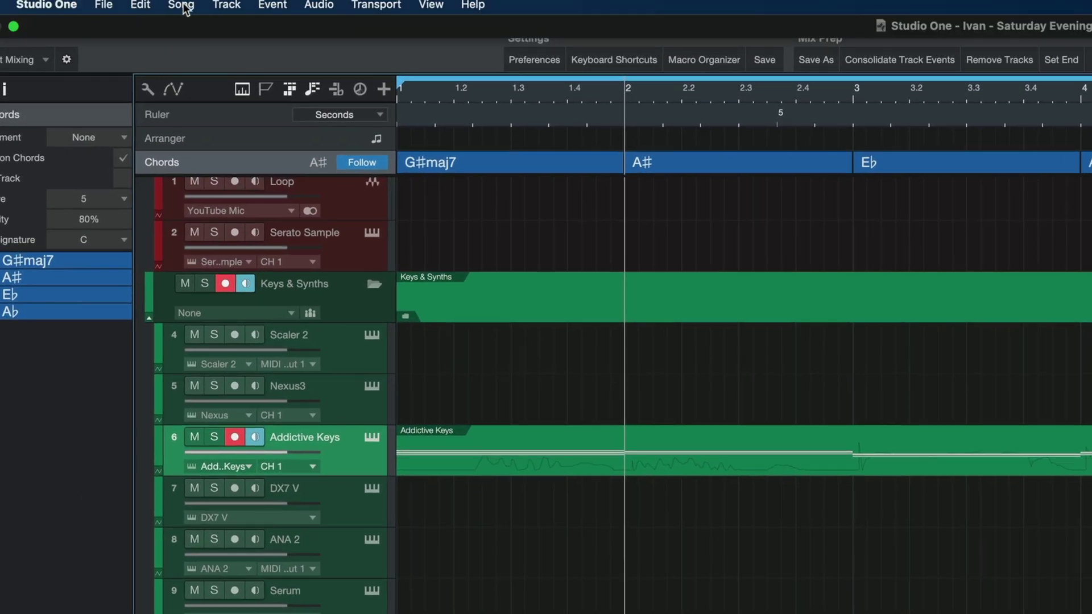
Step: Open the Export Mixdown dialog from the Song menu
left_click(180, 5)
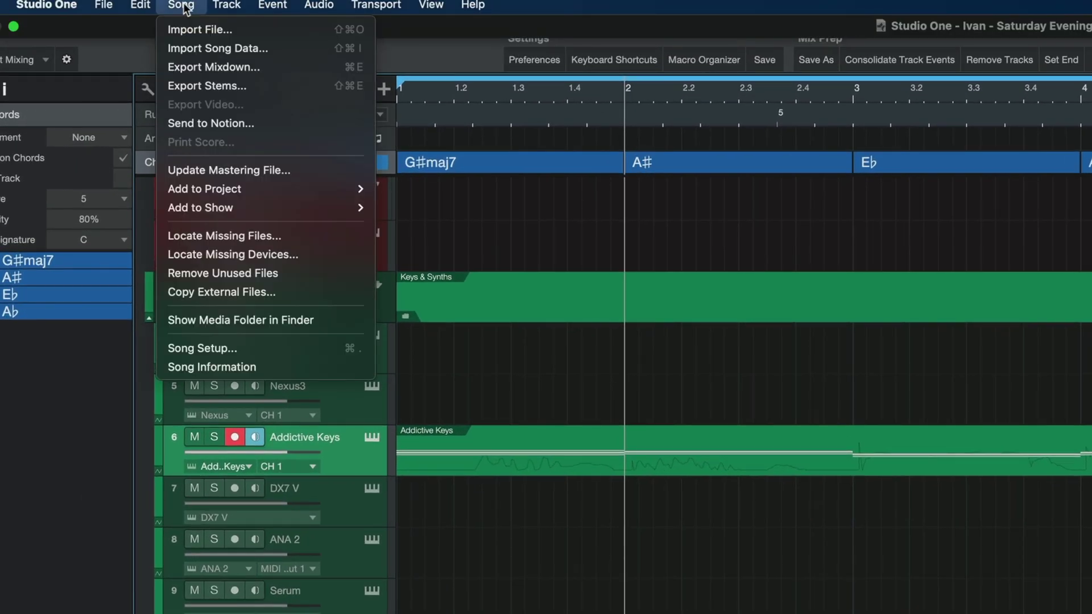
left_click(186, 67)
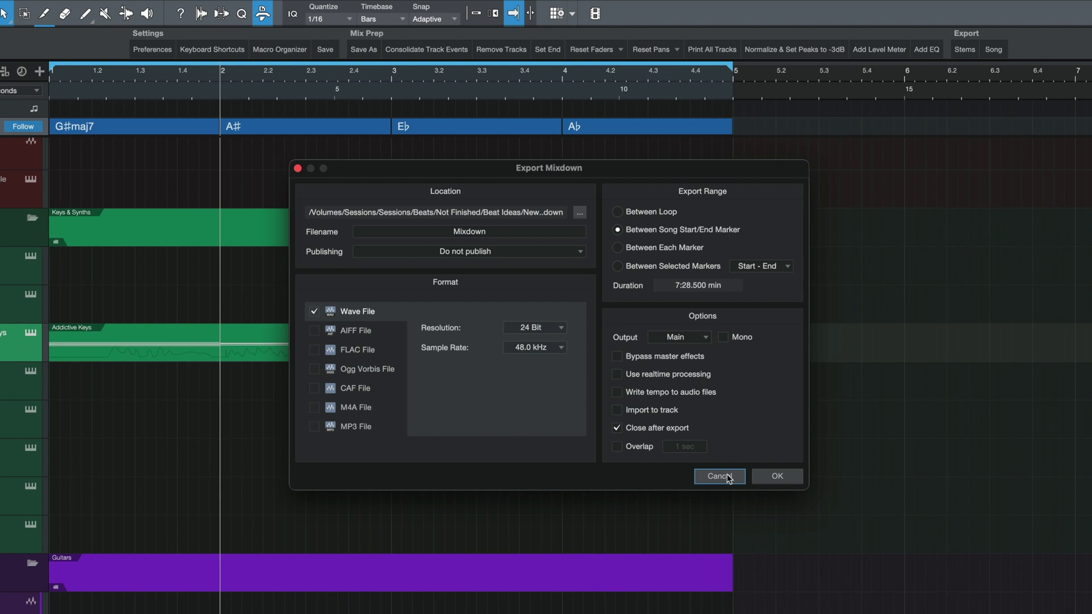
Step: Cancel the Export Mixdown dialog without exporting
left_click(720, 477)
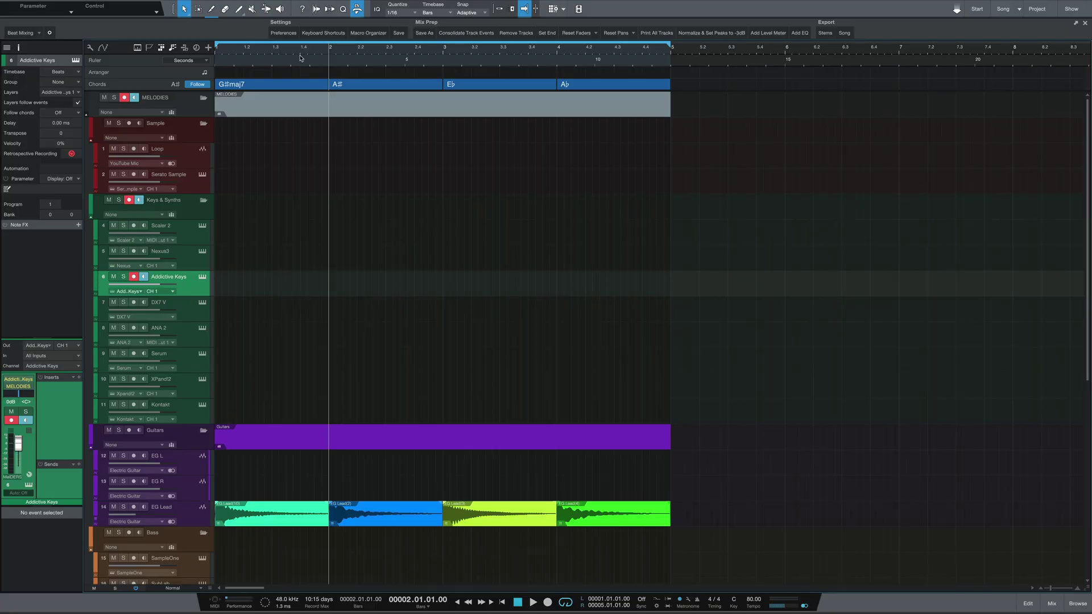
Step: Drop G#maj7 onto Addictive Keys, insert per-chord parts, and toggle guitar channel mode back
left_click_drag(281, 81, 272, 192)
left_click_drag(261, 296, 264, 287)
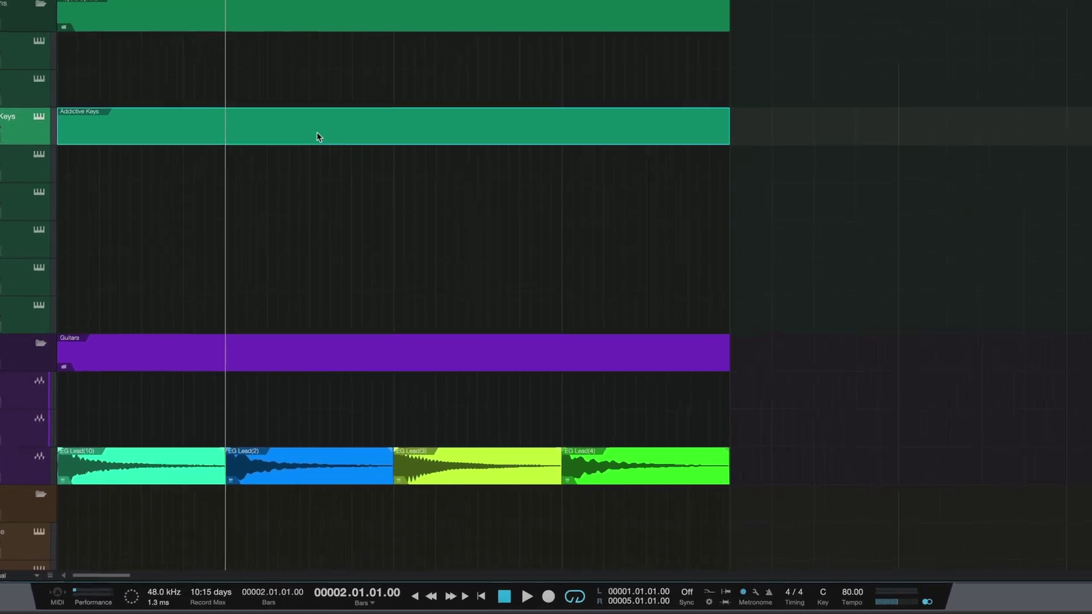
right_click(387, 282)
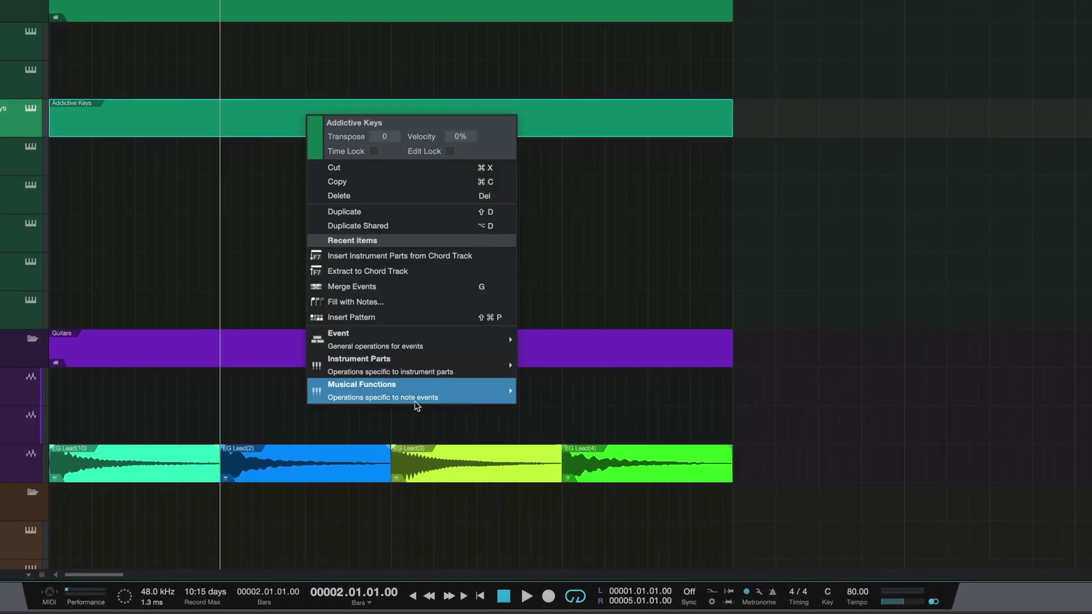
mouse_move(408, 381)
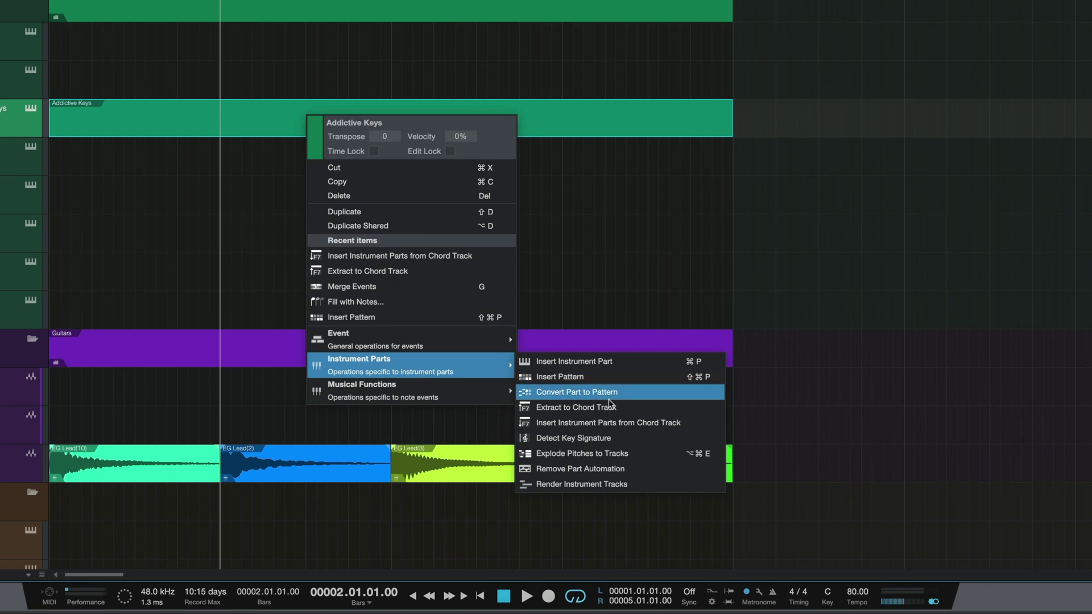
left_click(608, 424)
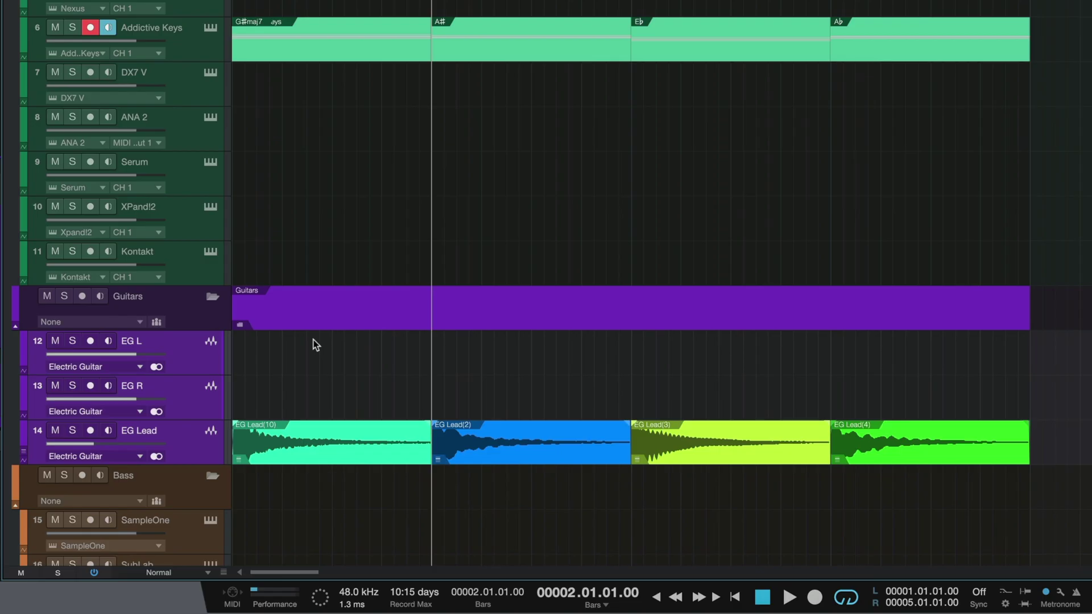
left_click(157, 368)
left_click(157, 367)
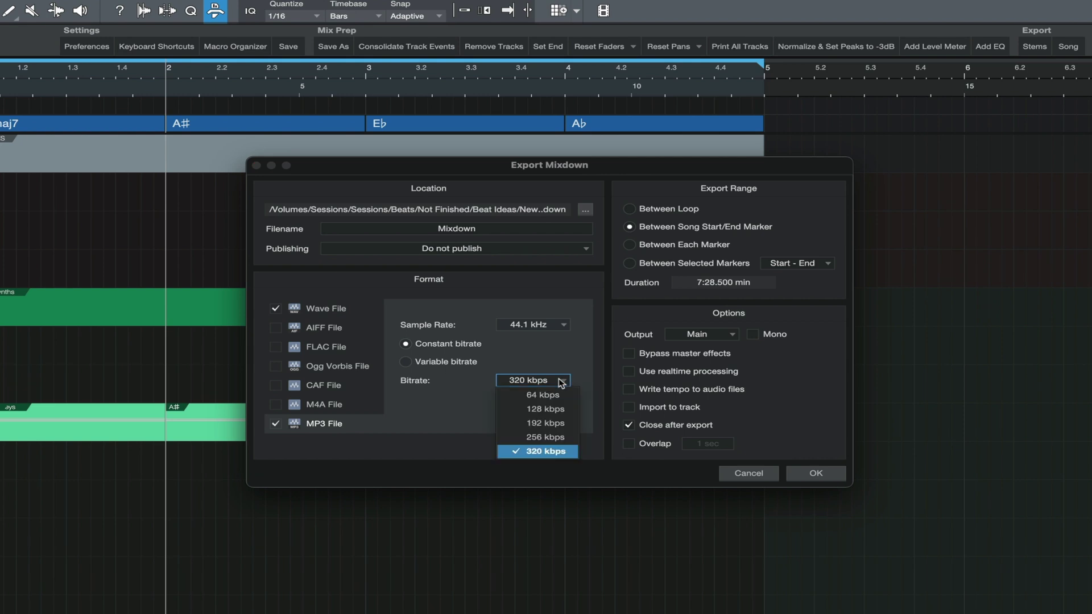
Step: Choose 64 kbps as the MP3 bitrate for the mixdown export
left_click(757, 479)
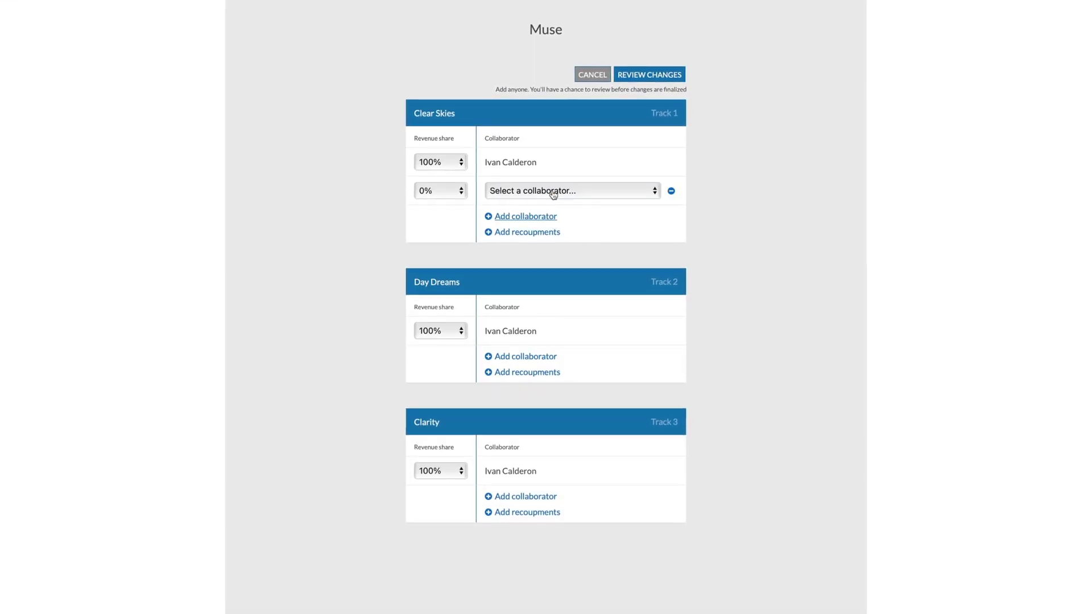
Step: Add a new collaborator split row under Clear Skies on the Muse splits page
left_click(520, 232)
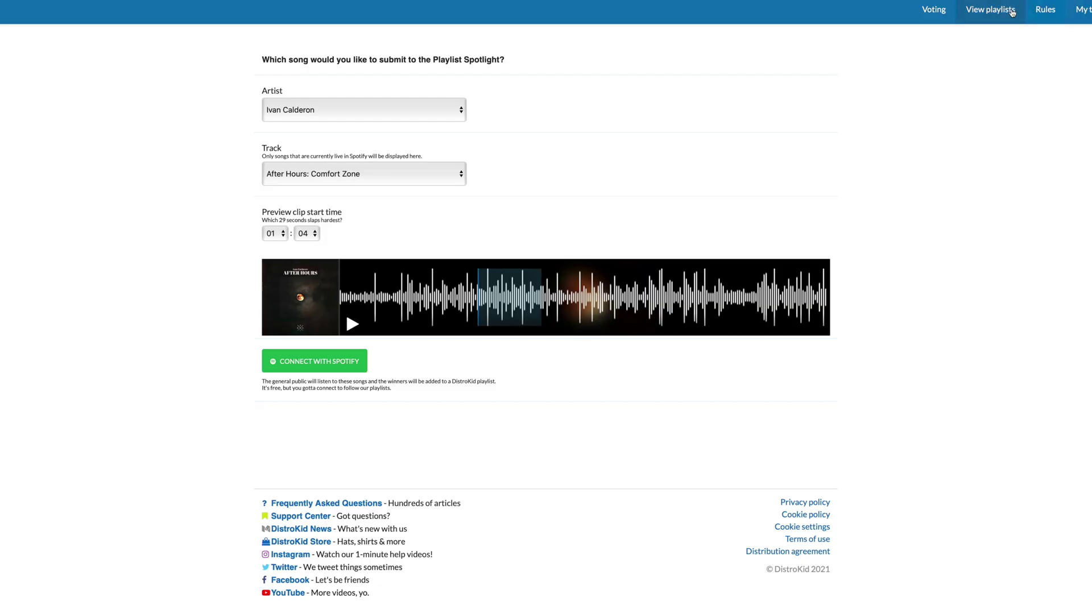
Step: Bring up DistroKid's public Spotify playlists and scroll down the page
left_click(1012, 12)
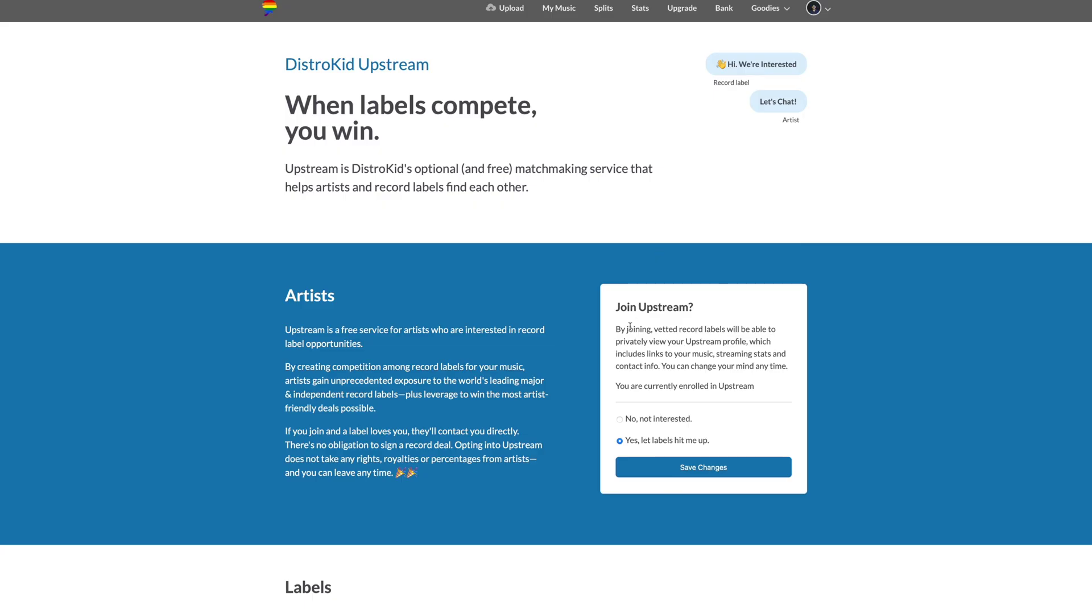
scroll(631, 262, "down", 10)
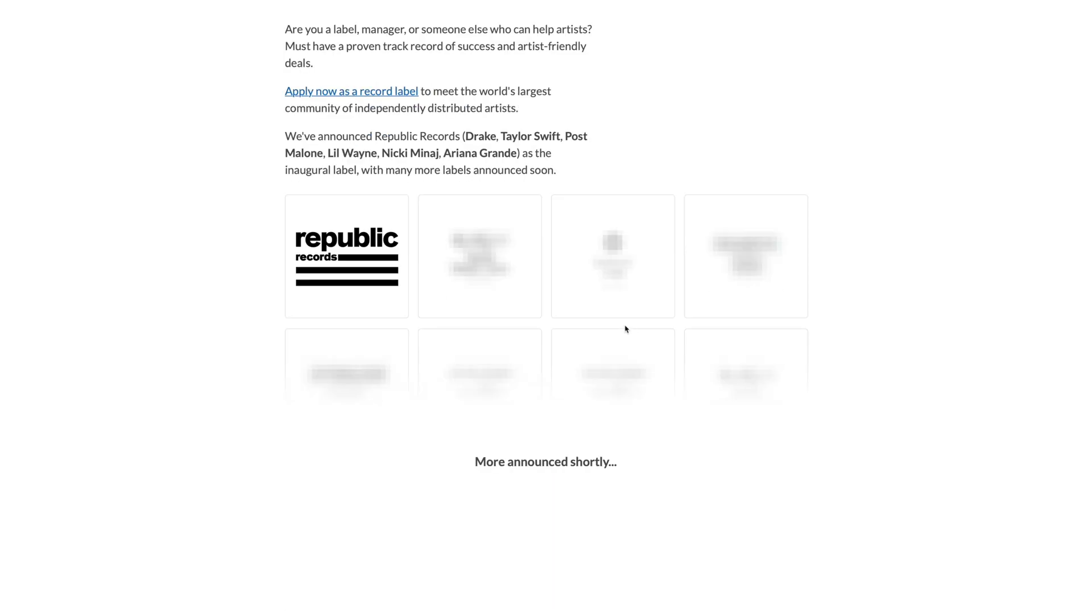